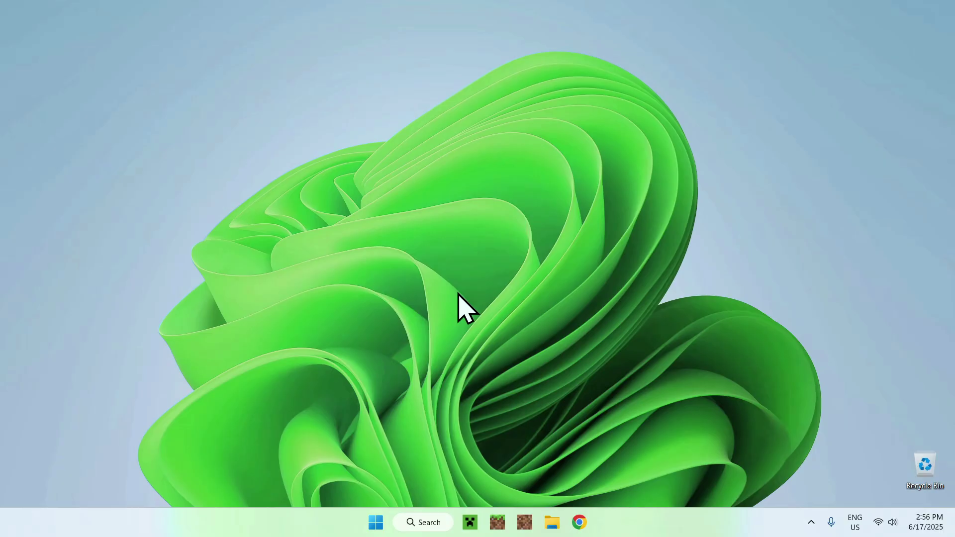
# In Chrome, search Google for Iris Shaders, open the irisshaders.dev site and download the universal JAR installer.
pyautogui.click(579, 522)
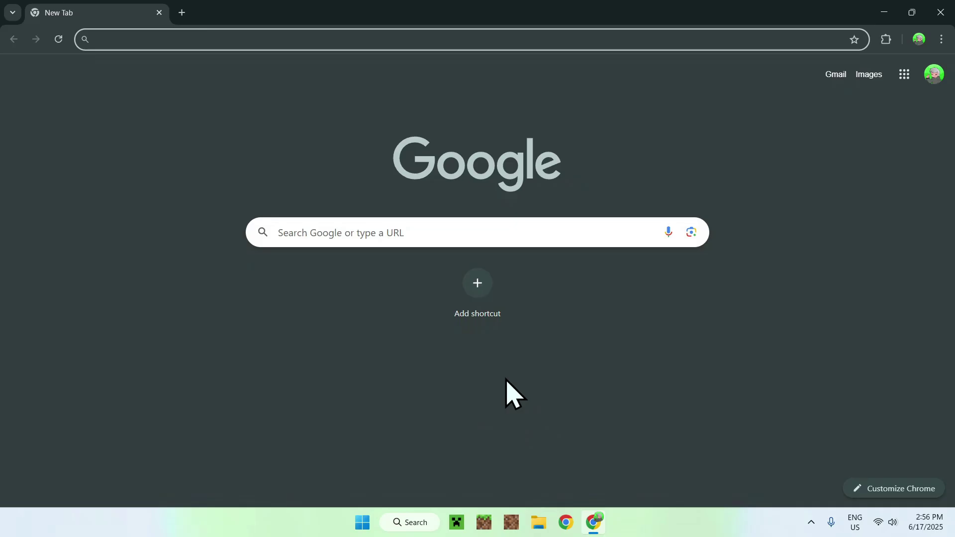
pyautogui.click(532, 231)
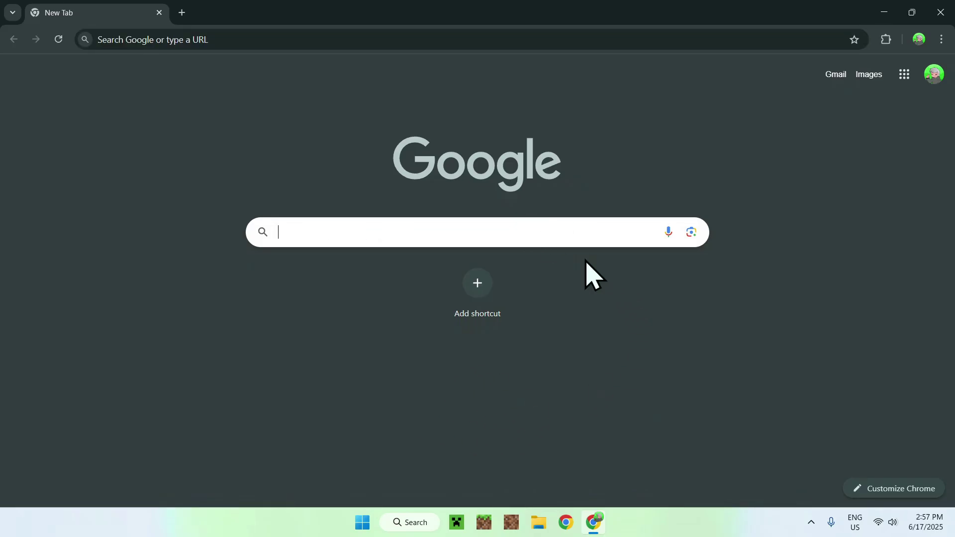
pyautogui.write('Iris Shaders')
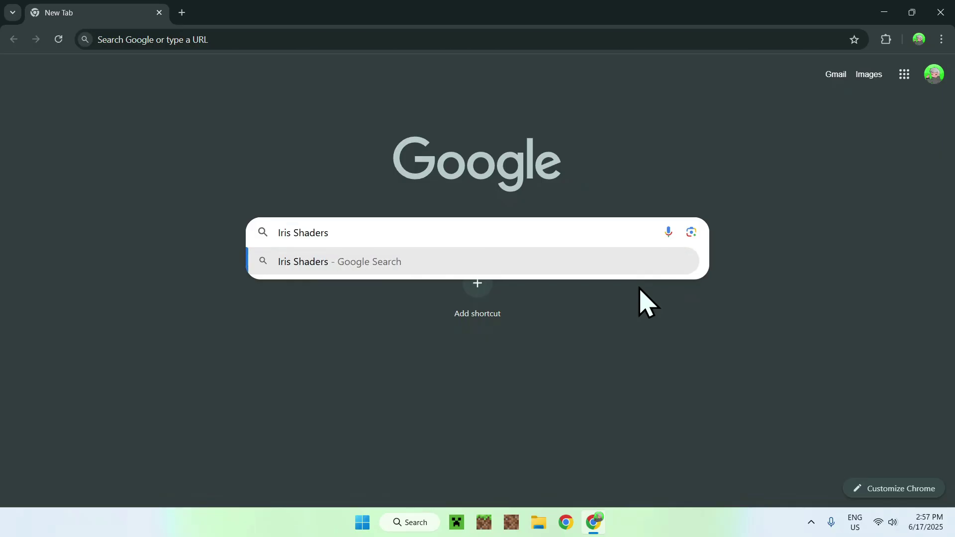
pyautogui.press('Return')
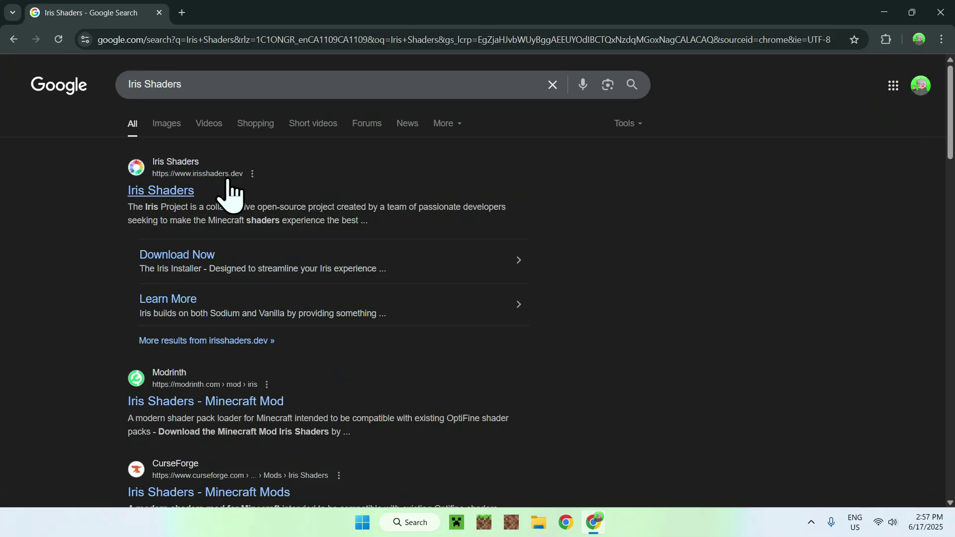
pyautogui.click(158, 191)
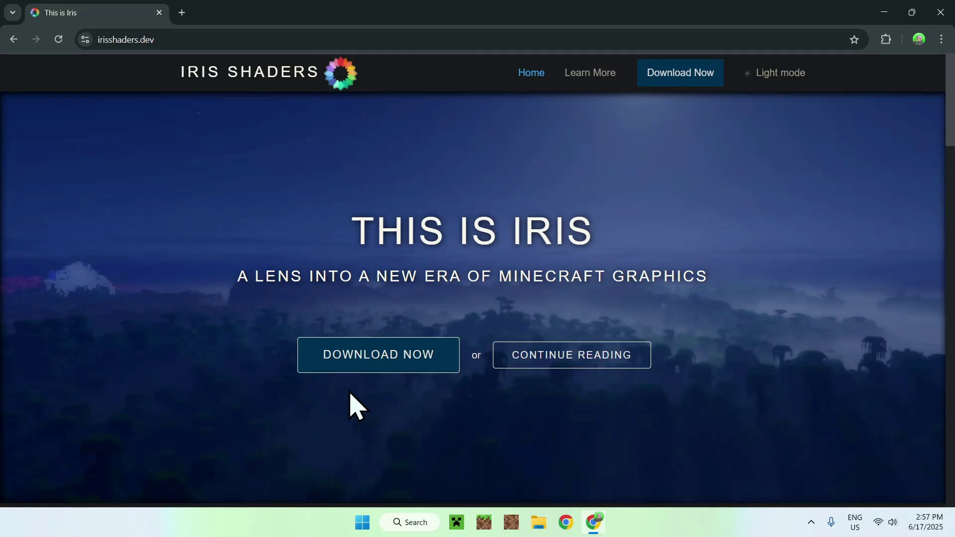
pyautogui.click(373, 366)
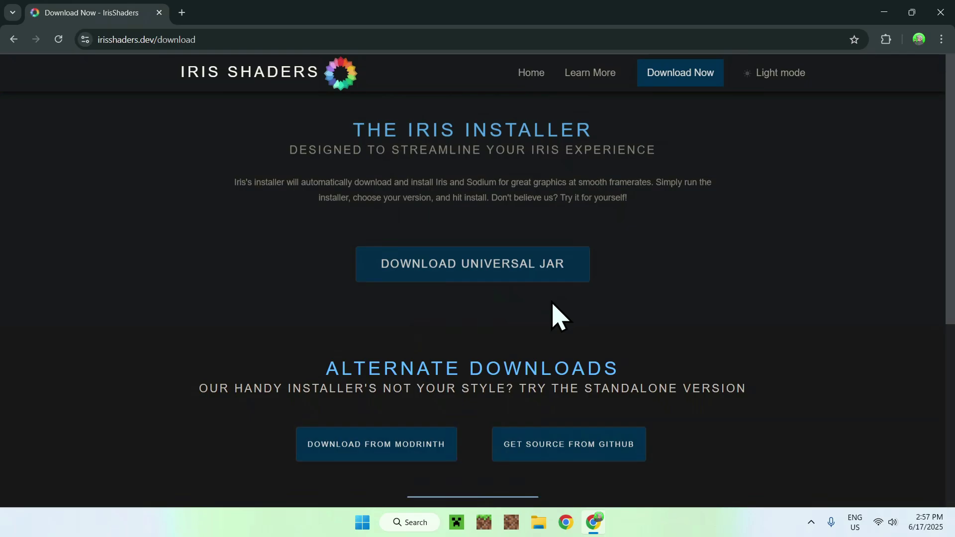
pyautogui.click(471, 277)
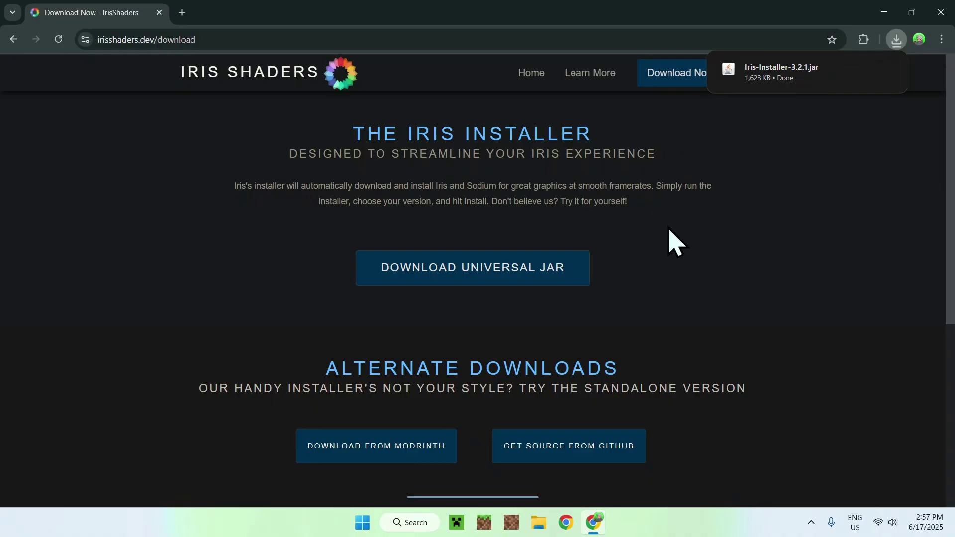
# In a new browser tab, search Google for Modrinth and open the site's Shaders catalogue.
pyautogui.click(182, 12)
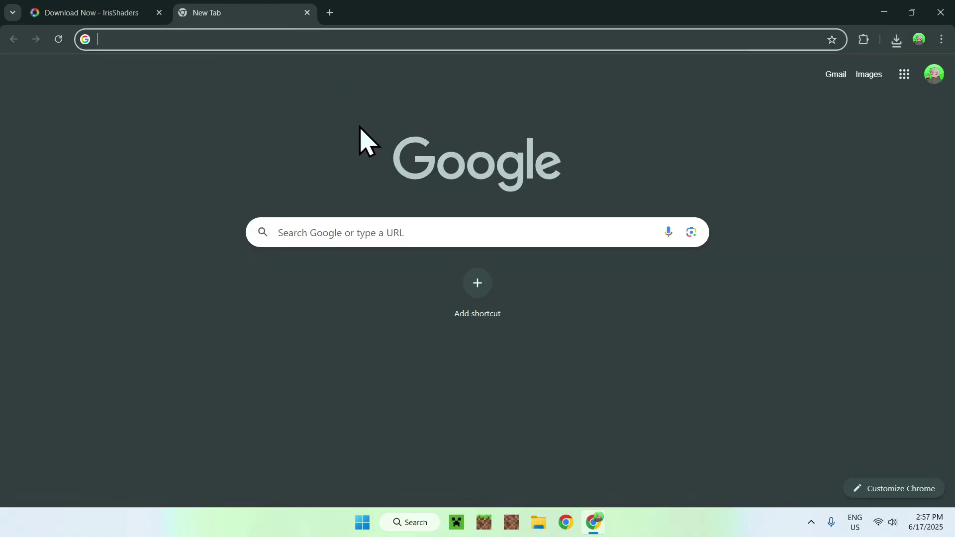
pyautogui.click(307, 232)
pyautogui.write('Modrinth')
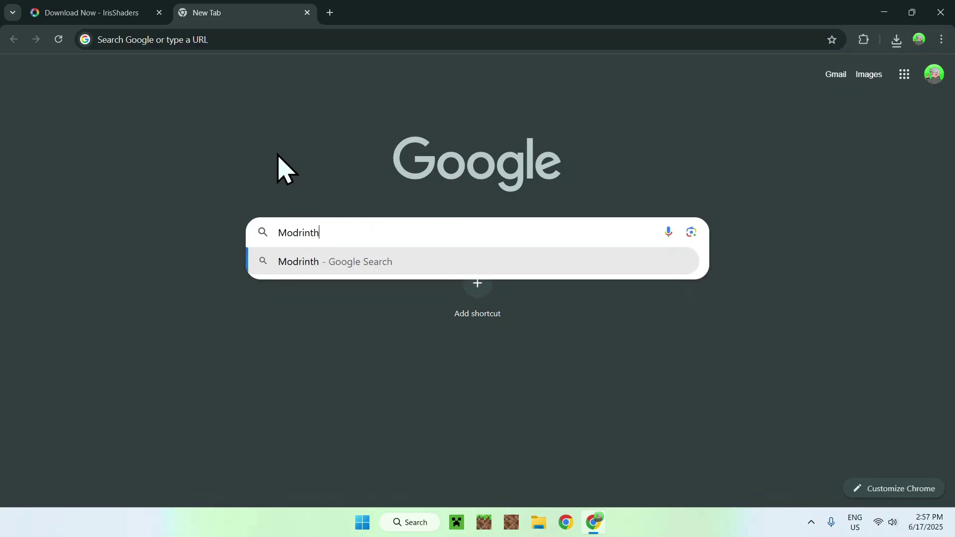
pyautogui.press('Return')
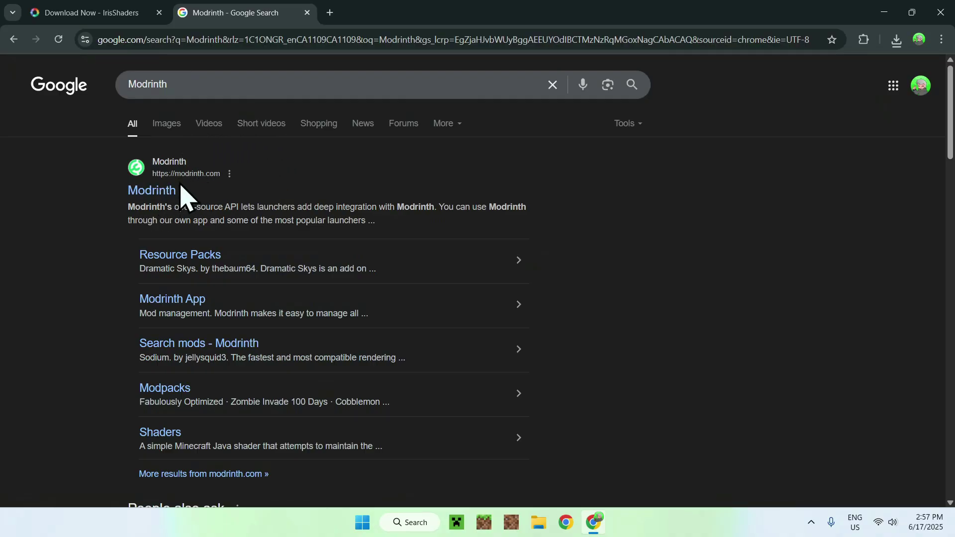
pyautogui.click(146, 211)
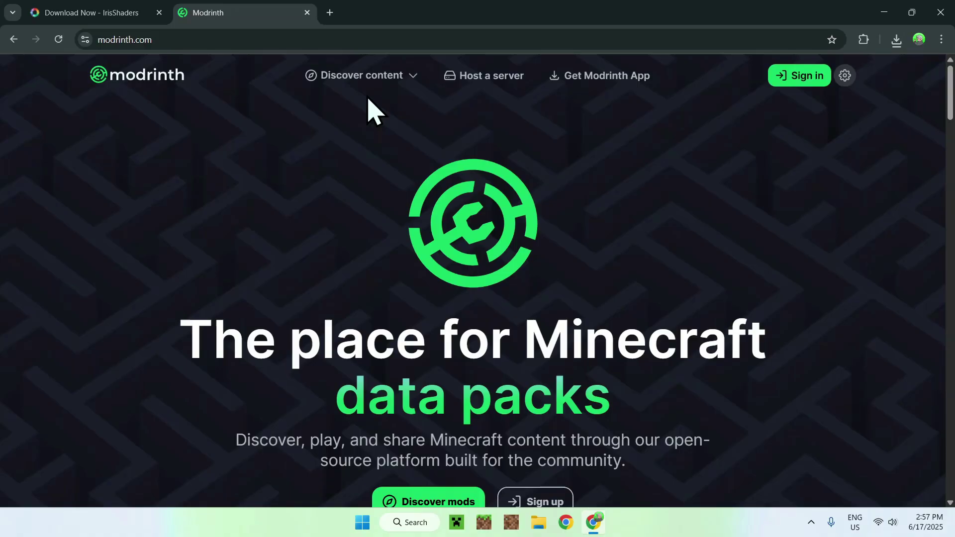
pyautogui.click(367, 80)
pyautogui.click(384, 197)
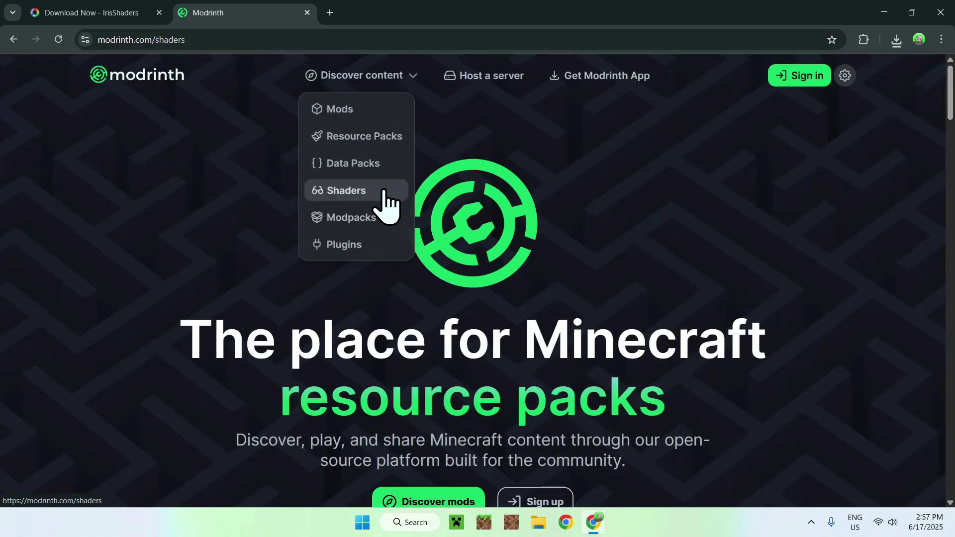
# Browse the shader packs on Modrinth and open the Complementary Shaders - Reimagined page.
pyautogui.scroll(-10, 896, 201)
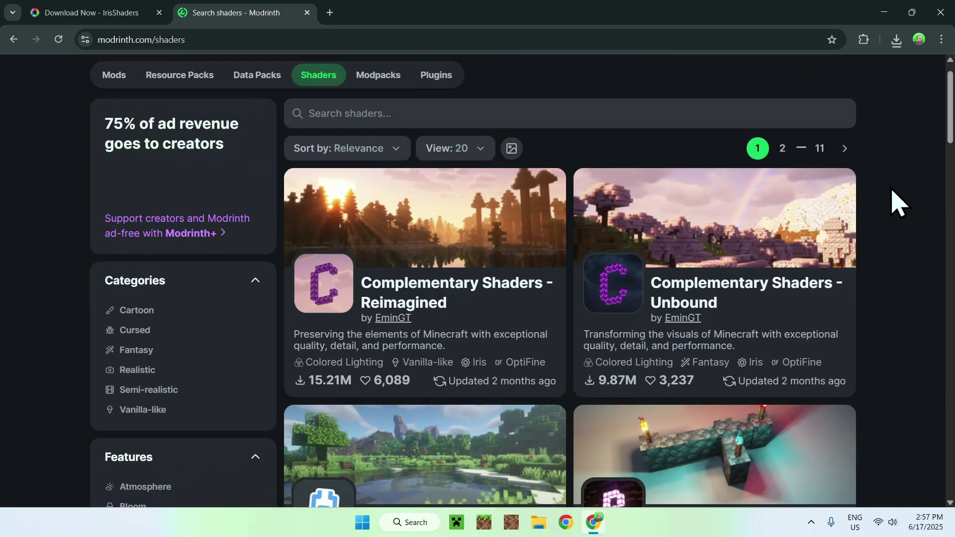
pyautogui.scroll(-2, 895, 201)
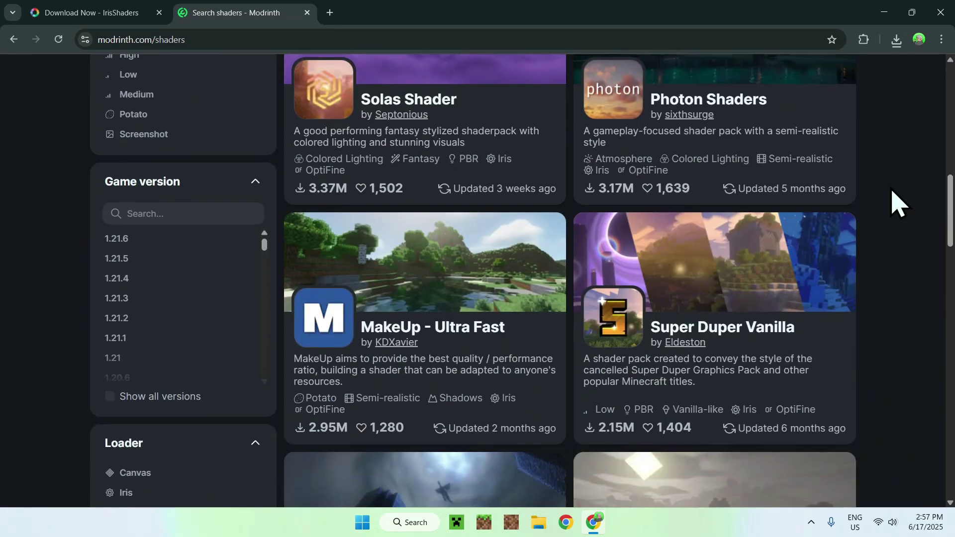
pyautogui.scroll(12, 896, 201)
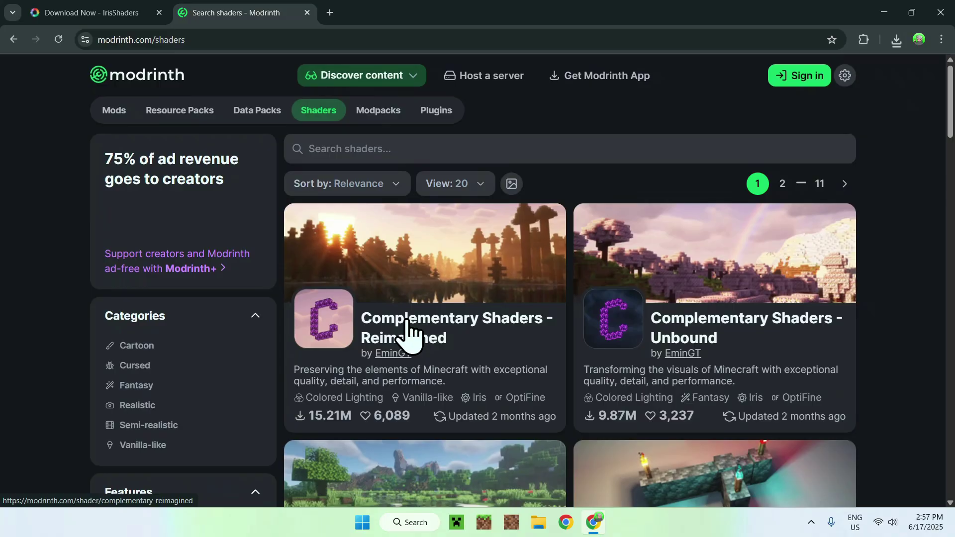
pyautogui.scroll(-3, 416, 346)
pyautogui.scroll(3, 497, 373)
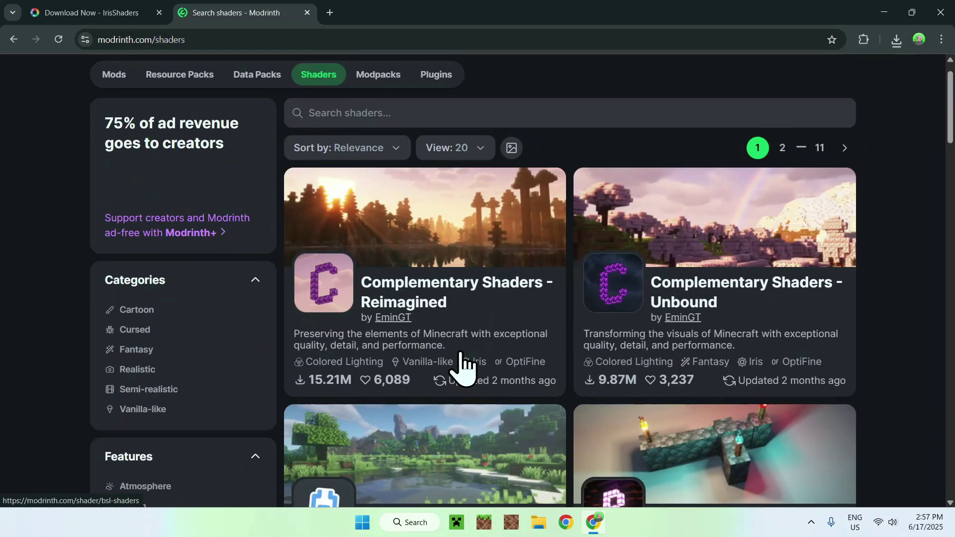
pyautogui.click(396, 331)
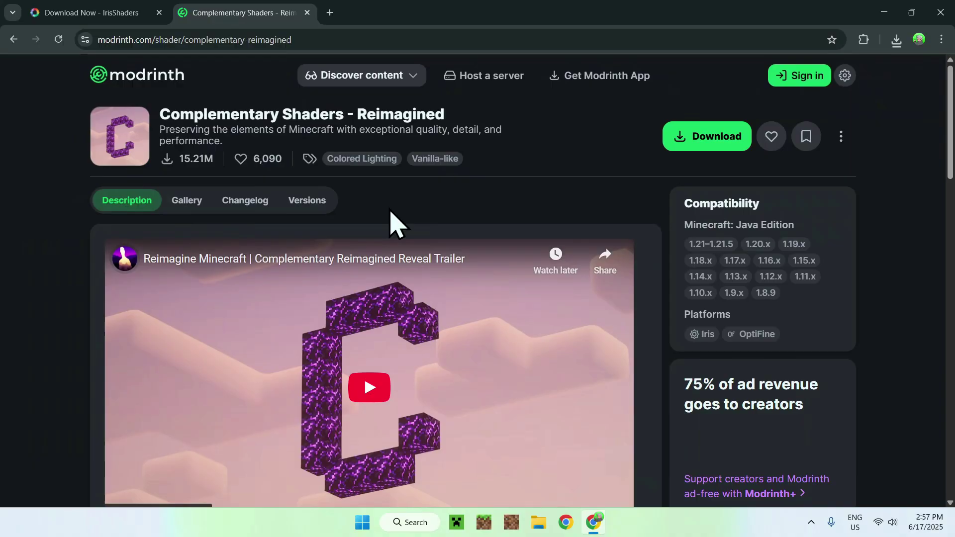
# Filter the Complementary Shaders - Reimagined versions to game version 1.21.5 and download release r5.5.1.
pyautogui.click(320, 204)
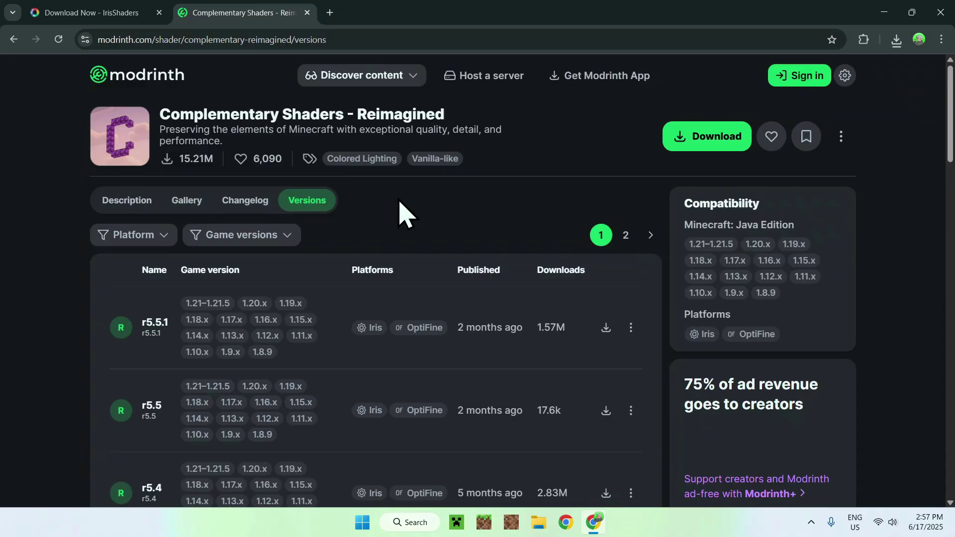
pyautogui.click(246, 235)
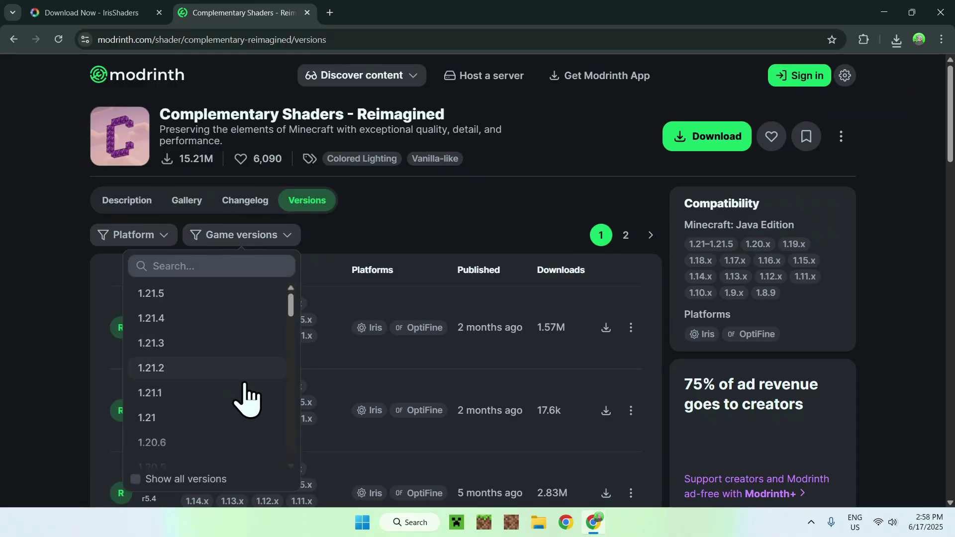
pyautogui.click(230, 299)
pyautogui.click(403, 252)
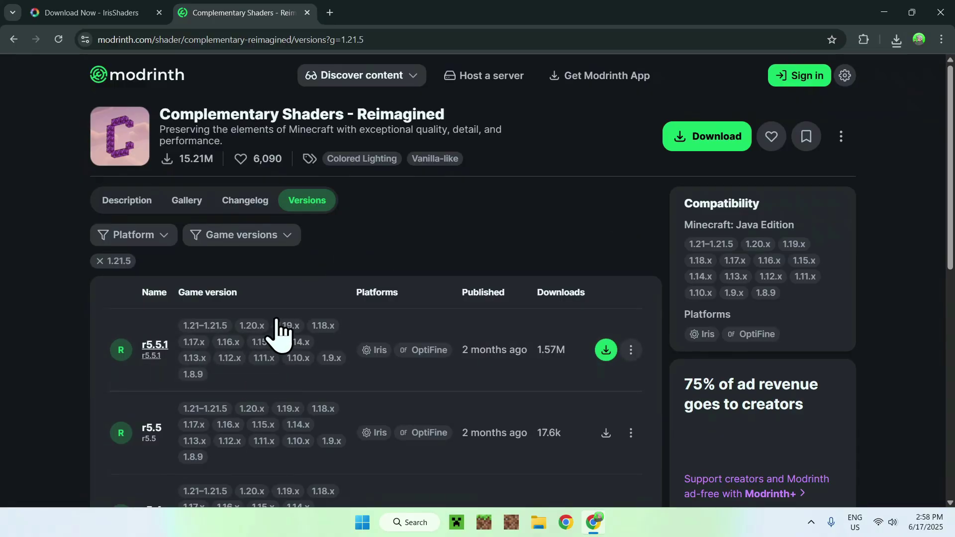
pyautogui.click(606, 350)
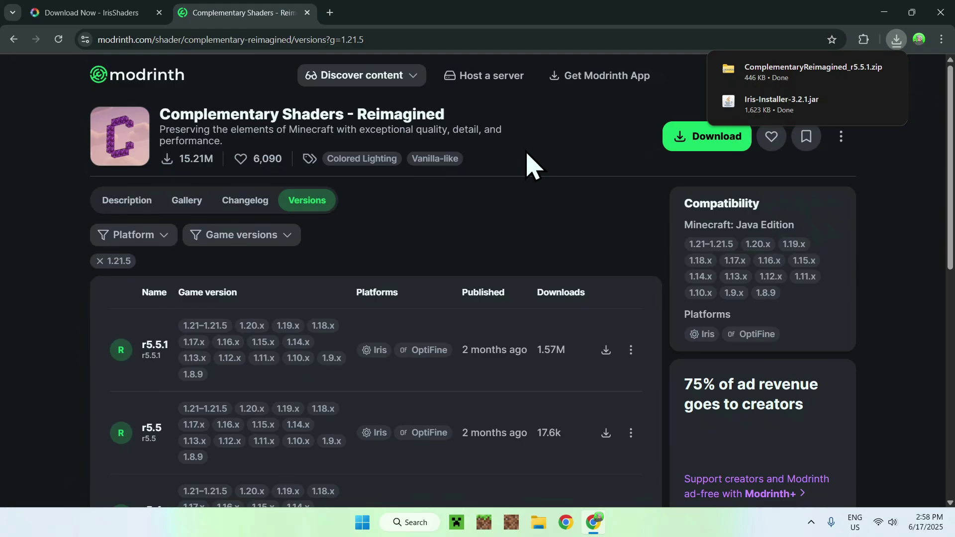
# In a new browser tab, search Google for JDK 24 and open Oracle's Java Downloads page.
pyautogui.click(329, 13)
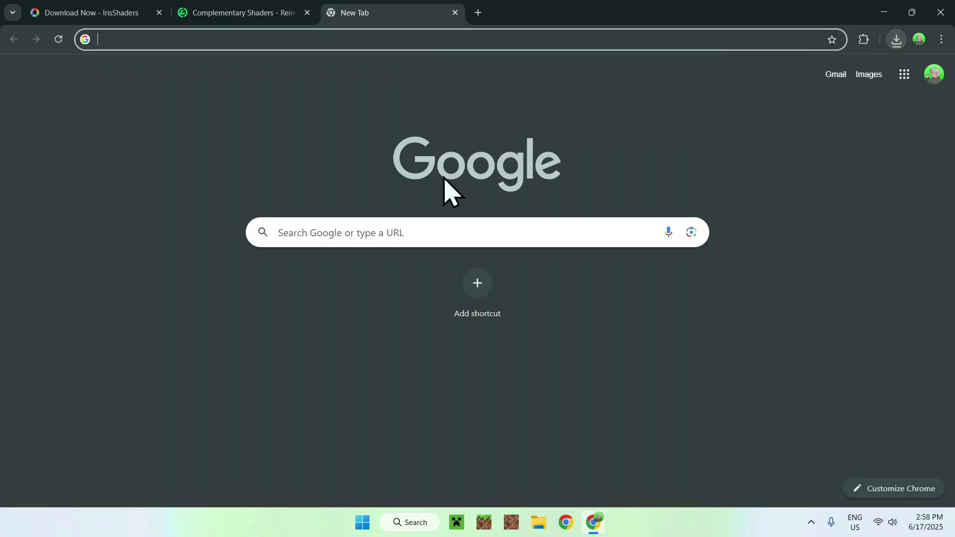
pyautogui.click(343, 230)
pyautogui.write('JD')
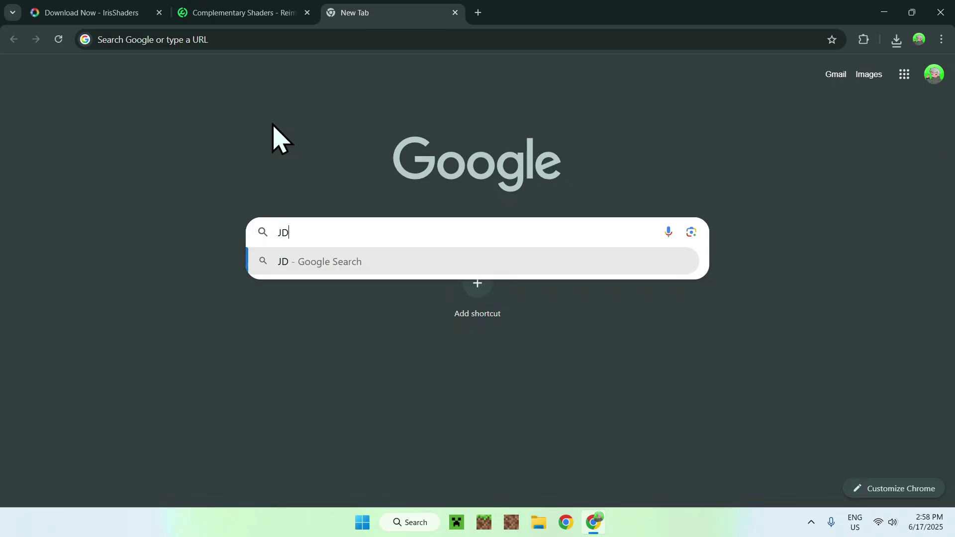
pyautogui.write('K 24')
pyautogui.press('Return')
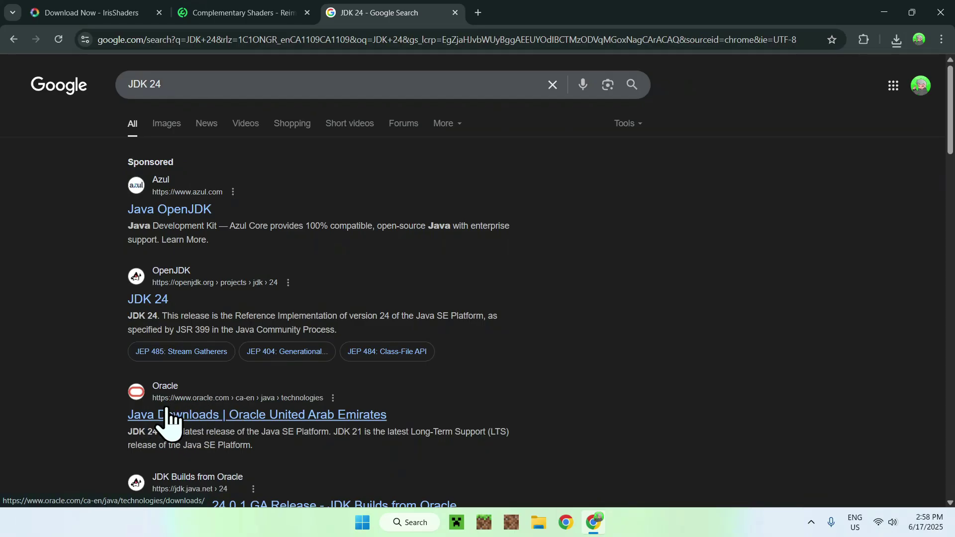
pyautogui.click(214, 419)
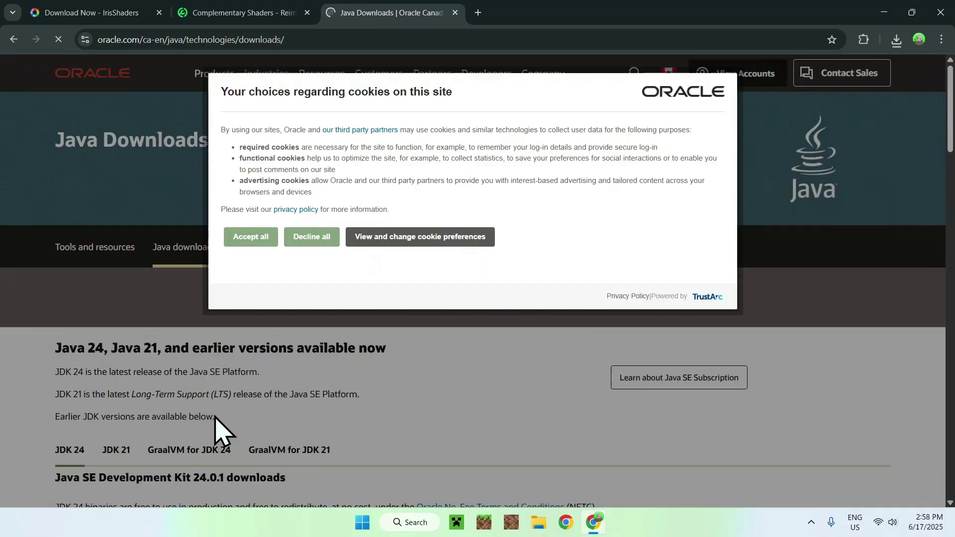
# Accept all cookies on the Oracle site and show the JDK 24 downloads for Windows.
pyautogui.click(251, 238)
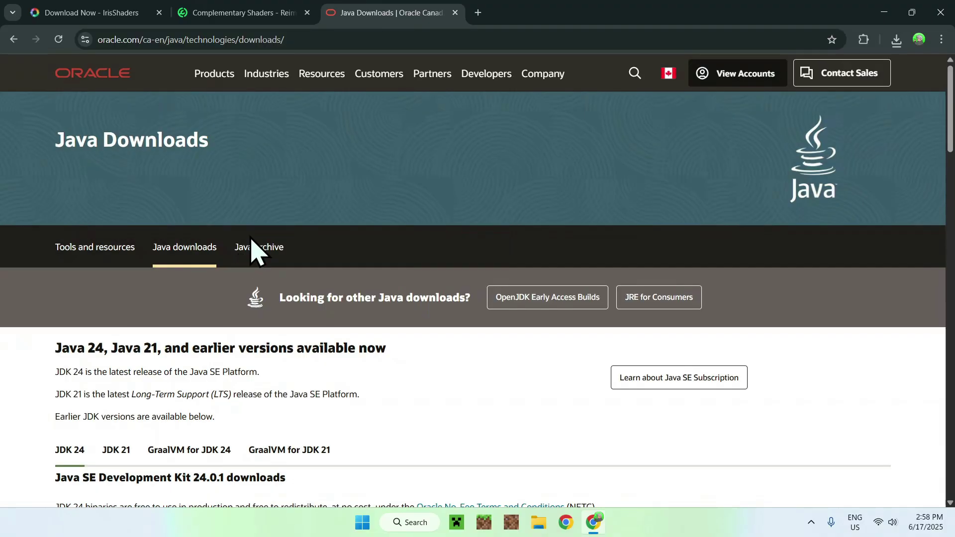
pyautogui.scroll(-3, 13, 231)
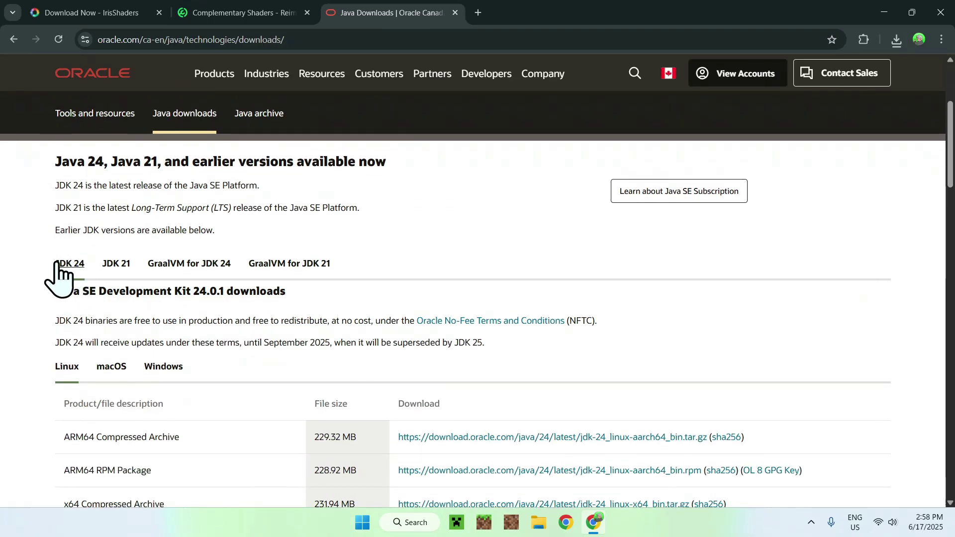
pyautogui.click(162, 374)
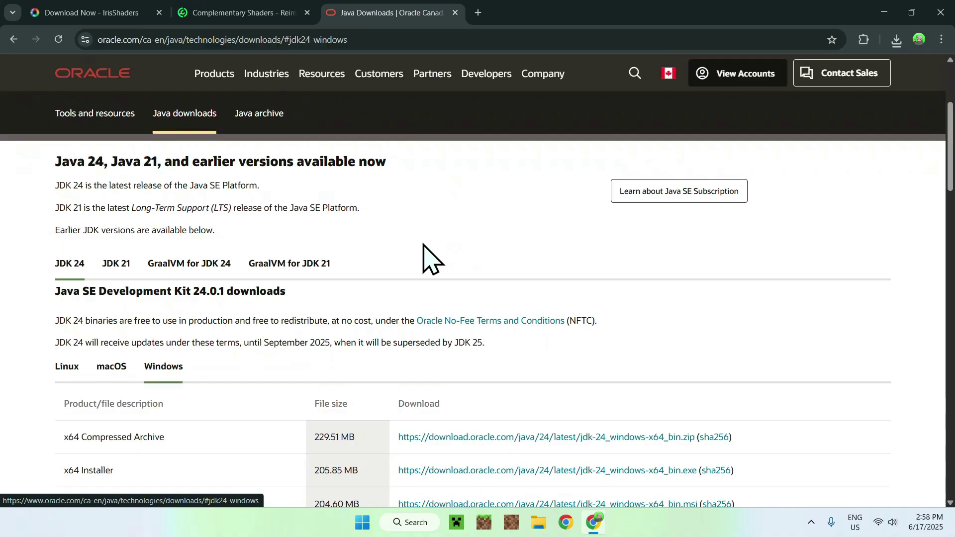
# Close the browser after checking the recent downloads, and open the Downloads folder in File Explorer.
pyautogui.click(896, 43)
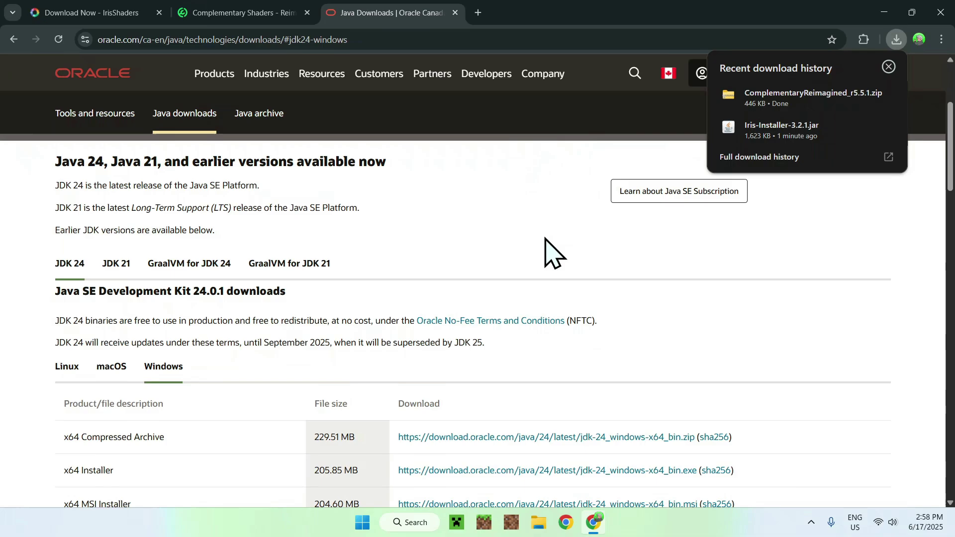
pyautogui.click(939, 14)
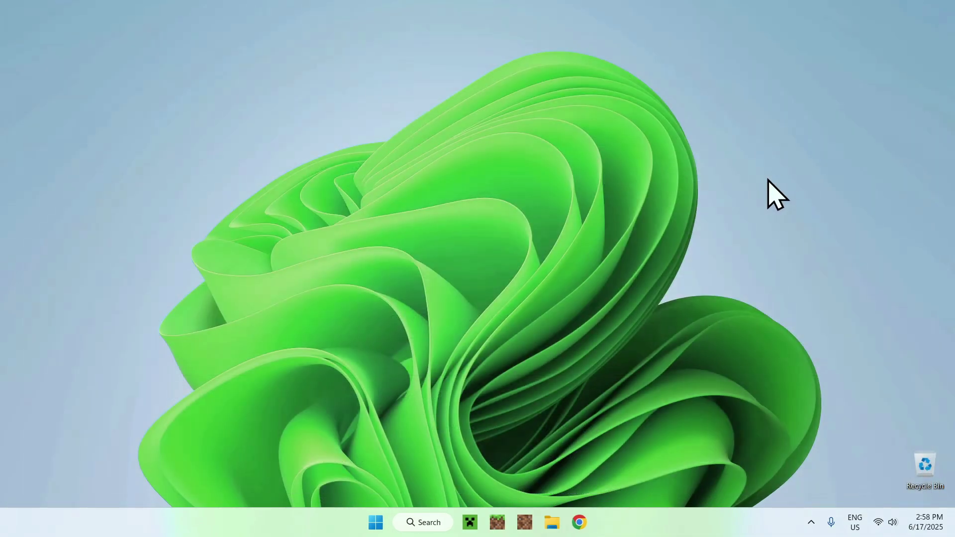
pyautogui.click(550, 521)
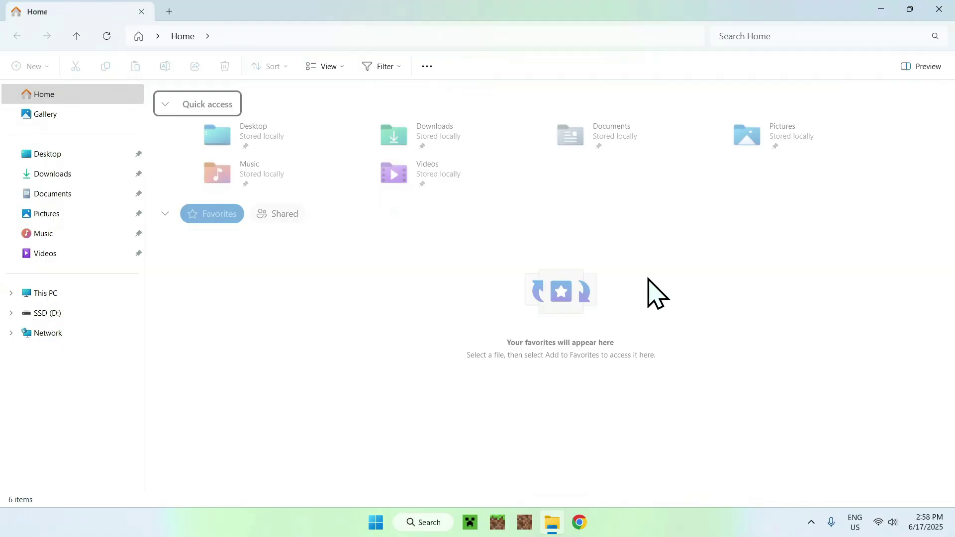
pyautogui.click(77, 175)
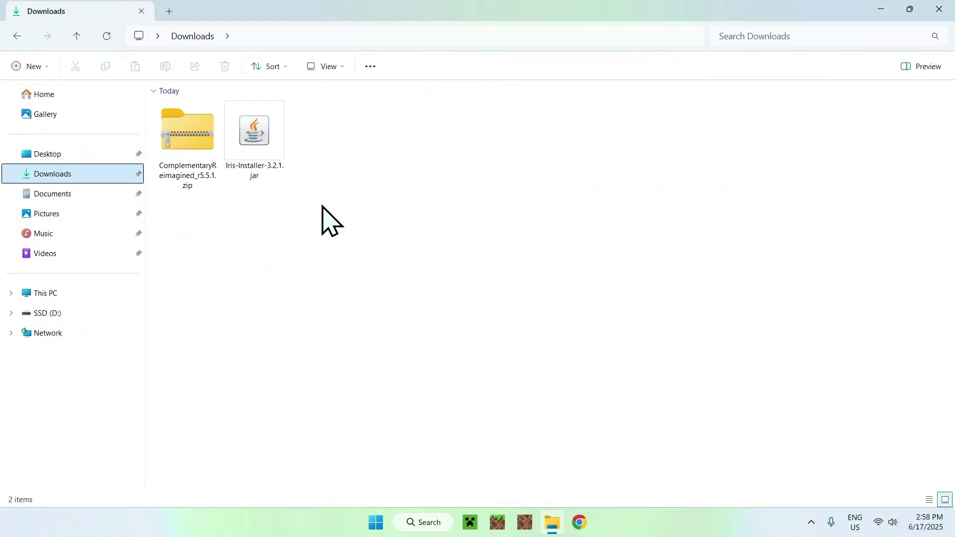
# Run Iris-Installer-3.2.1.jar, install Iris Only for game version 1.21.6 into .minecraft, and close the installer.
pyautogui.click(255, 144)
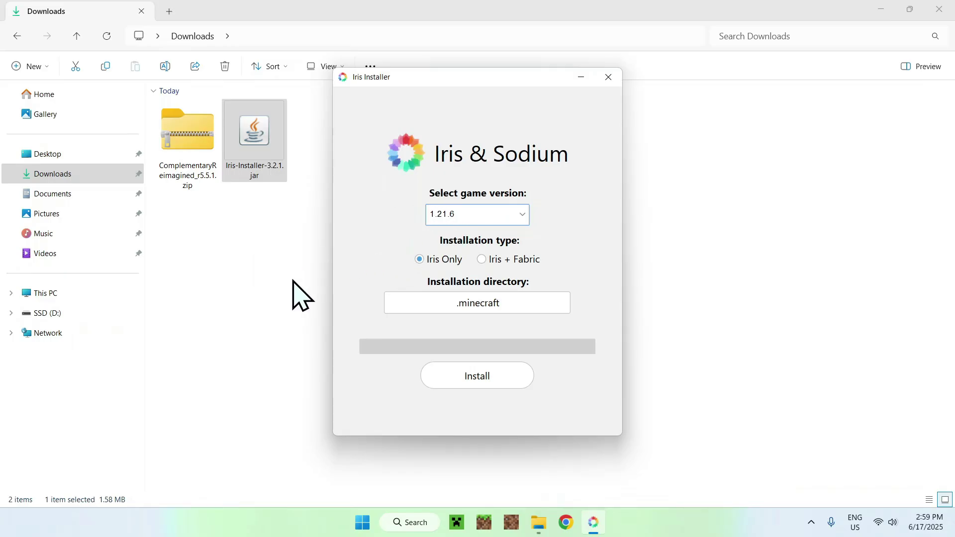
pyautogui.click(475, 377)
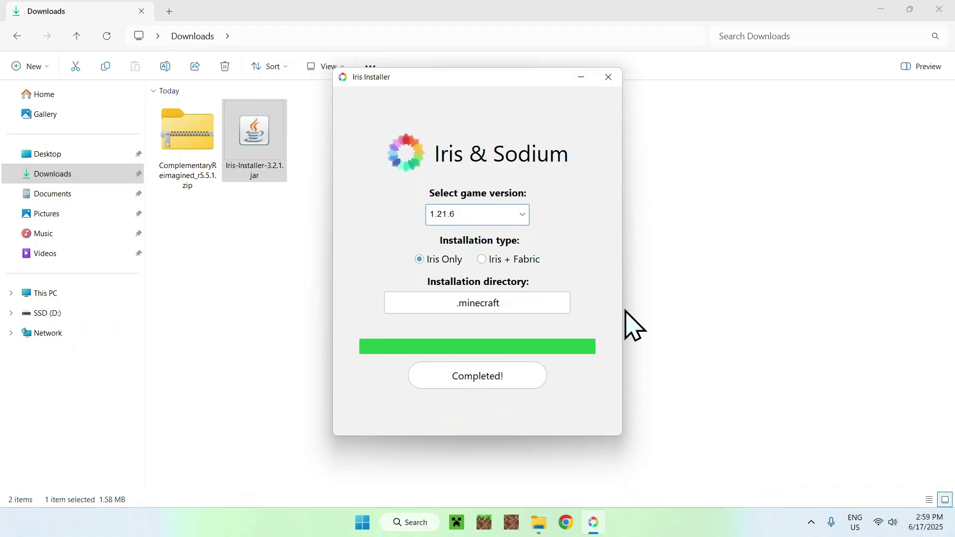
pyautogui.click(608, 78)
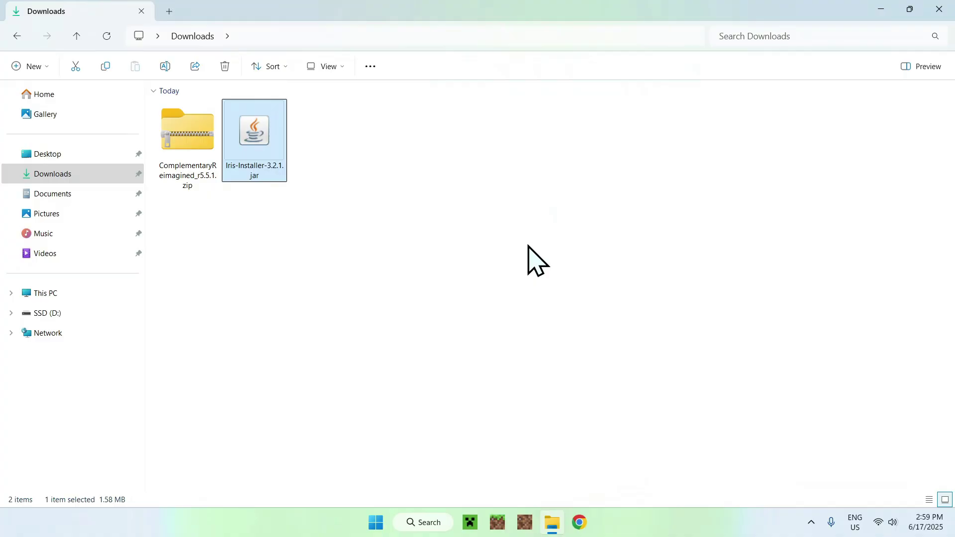
# Switch to the Minecraft Launcher, open the game folder of the Iris & Sodium for 1.21.6 installation, and enter its shaderpacks folder.
pyautogui.click(470, 522)
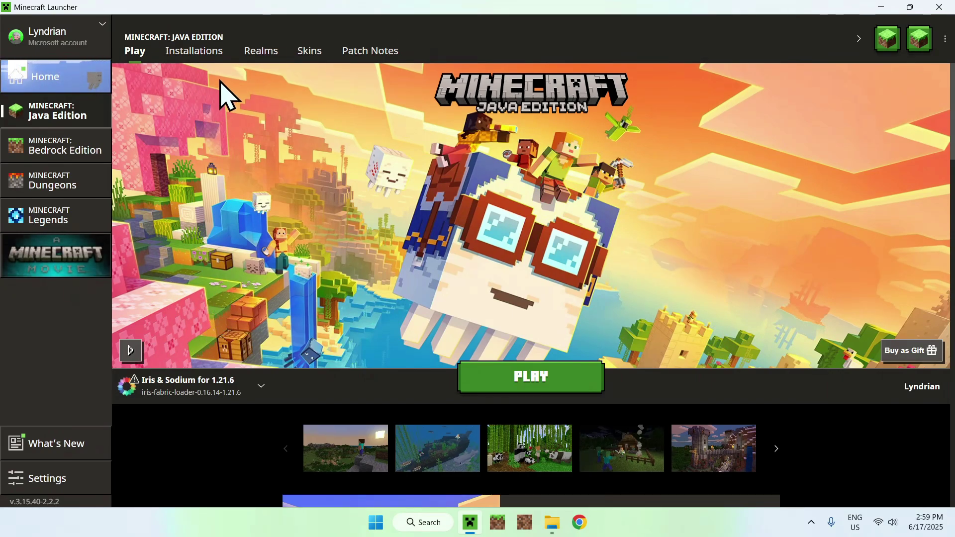
pyautogui.click(197, 56)
pyautogui.moveTo(422, 174)
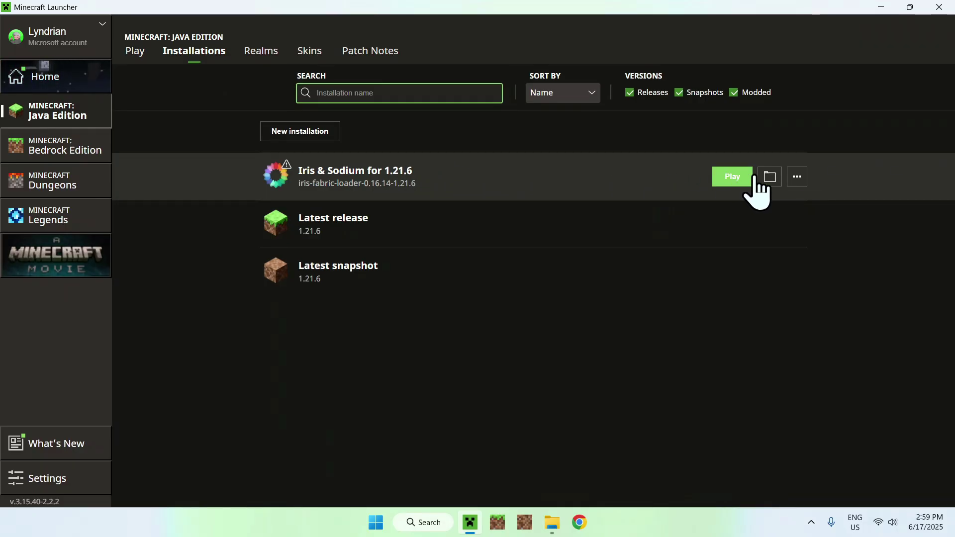
pyautogui.click(770, 178)
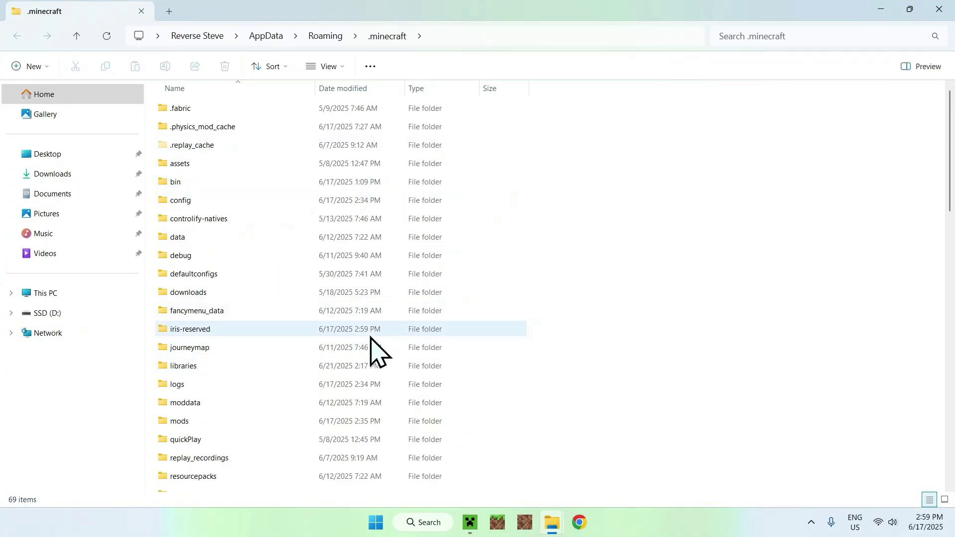
pyautogui.scroll(-1, 299, 361)
pyautogui.scroll(-1, 256, 427)
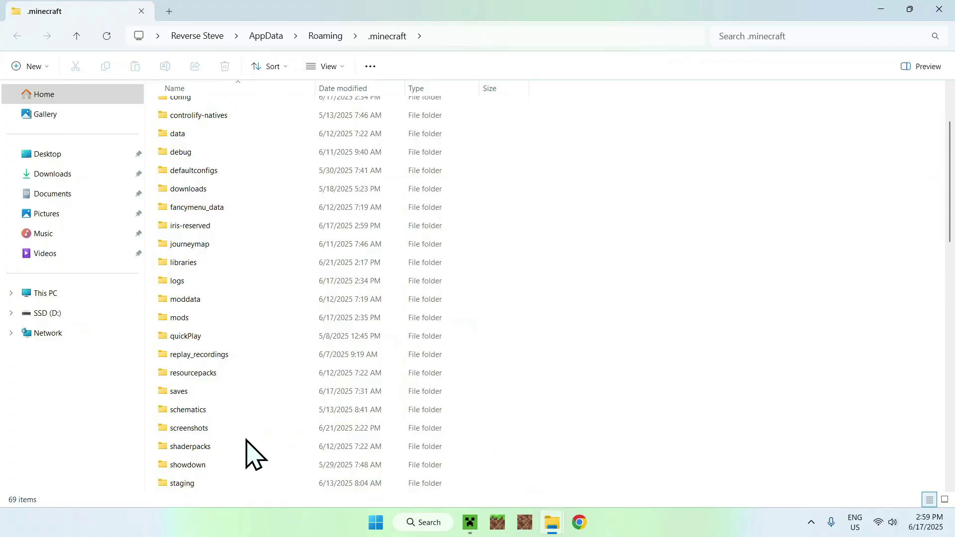
pyautogui.click(247, 443)
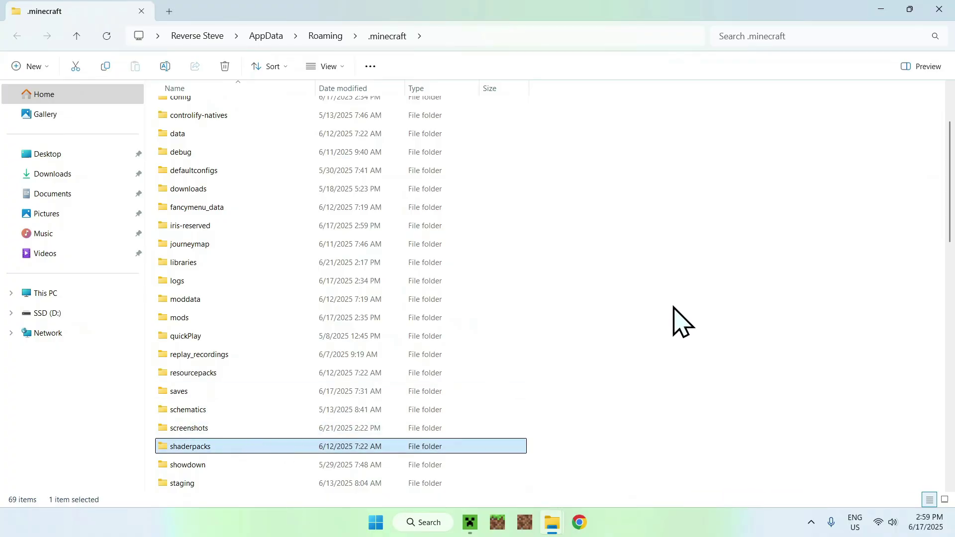
pyautogui.doubleClick(243, 445)
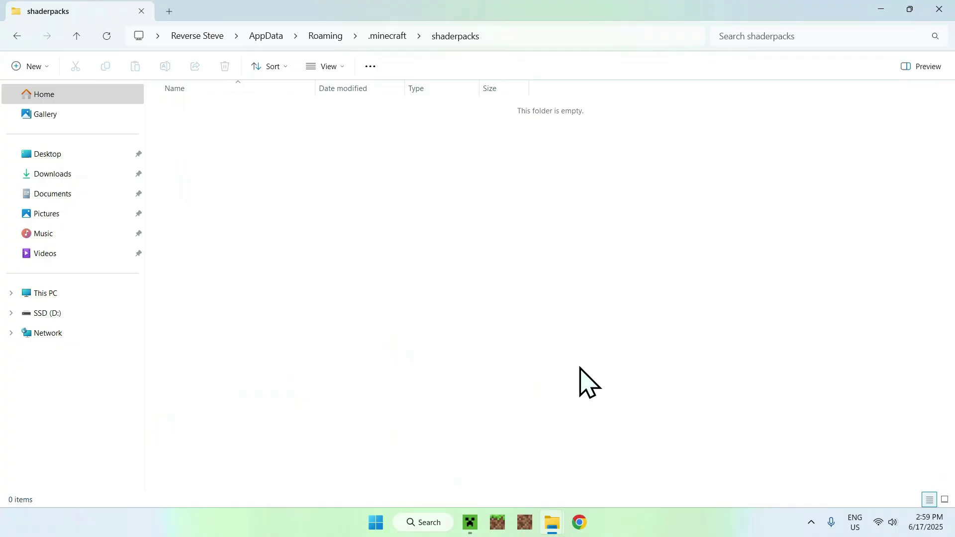
# Copy ComplementaryReimagined_r5.5.1.zip from Downloads into the .minecraft shaderpacks folder.
pyautogui.click(72, 177)
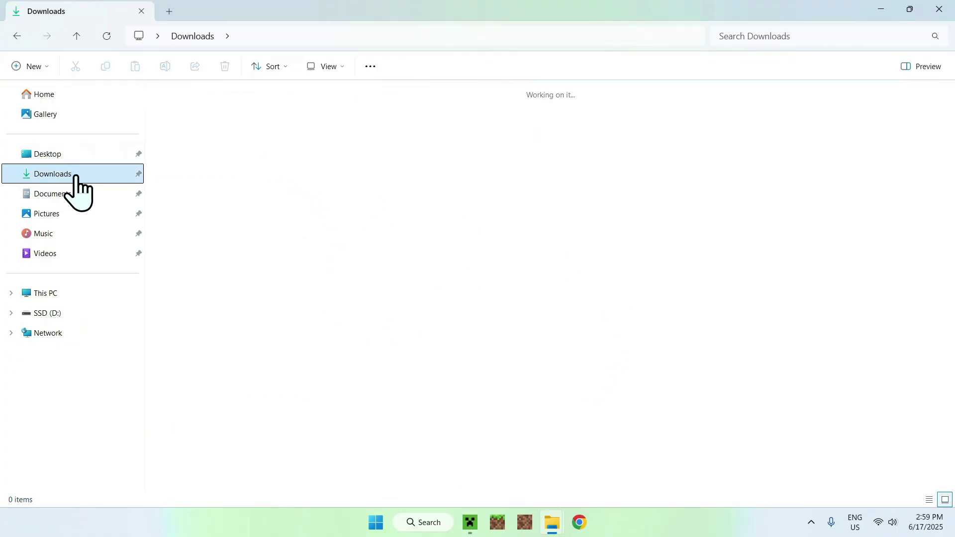
pyautogui.click(194, 130)
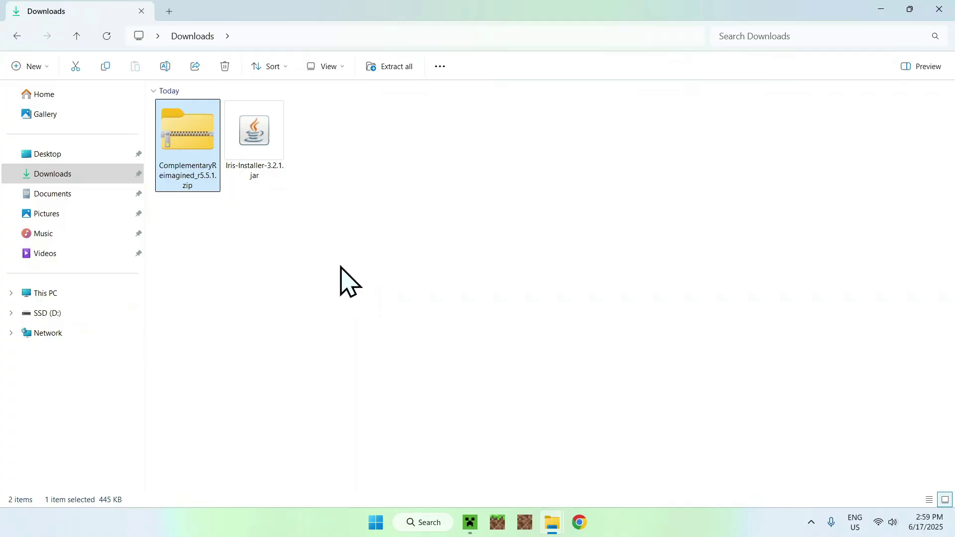
pyautogui.click(105, 67)
pyautogui.click(17, 35)
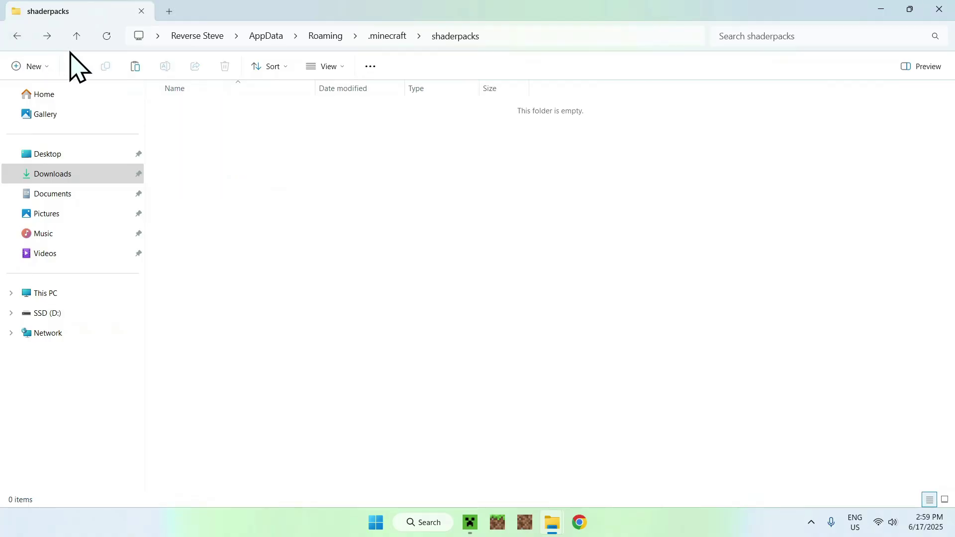
pyautogui.click(135, 67)
pyautogui.click(244, 145)
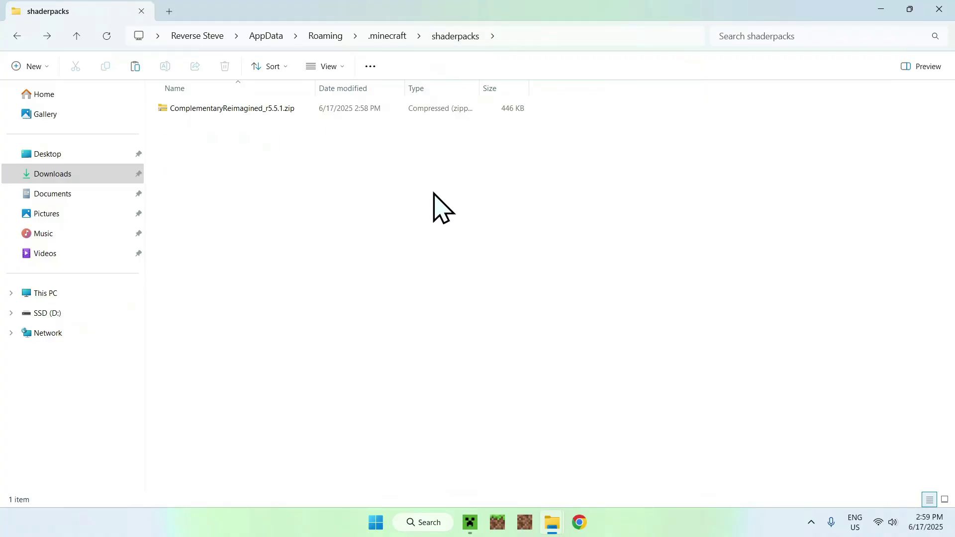
# Launch Iris & Sodium for 1.21.6 from the Minecraft Launcher, accepting the modified-installation risks permanently, and maximize the game window.
pyautogui.click(470, 523)
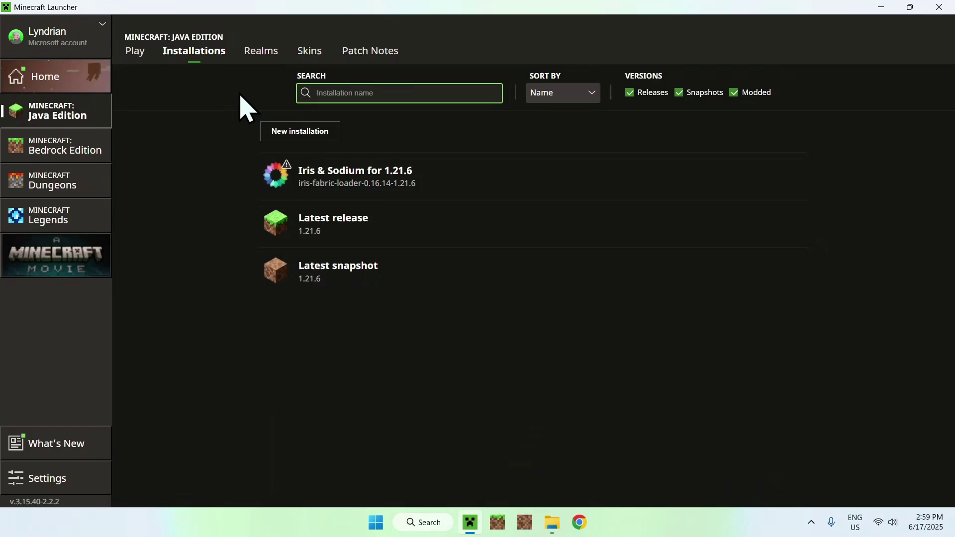
pyautogui.click(133, 55)
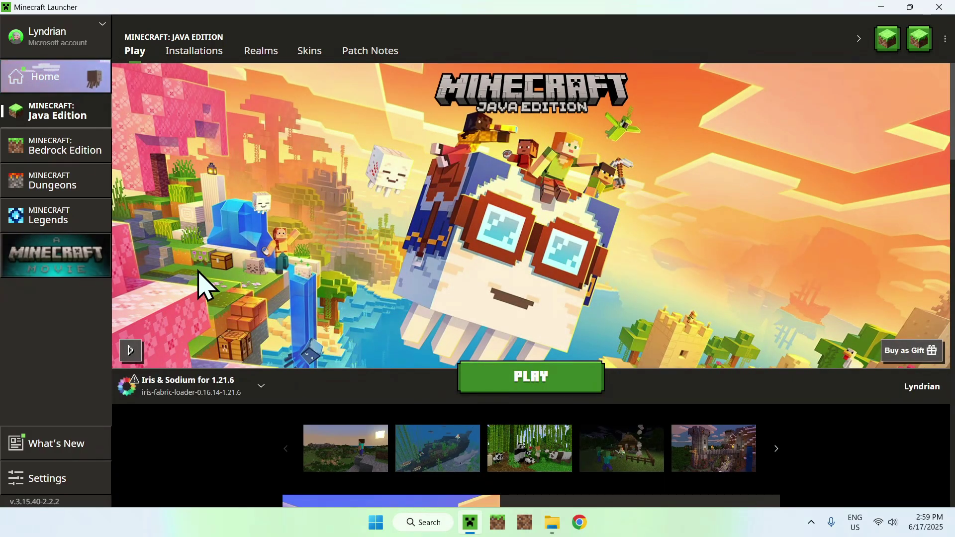
pyautogui.click(537, 381)
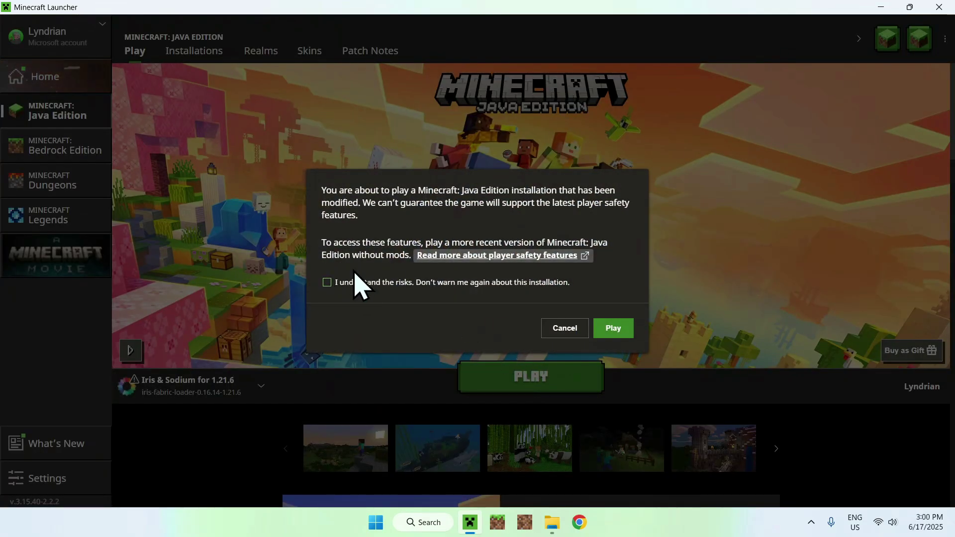
pyautogui.click(327, 283)
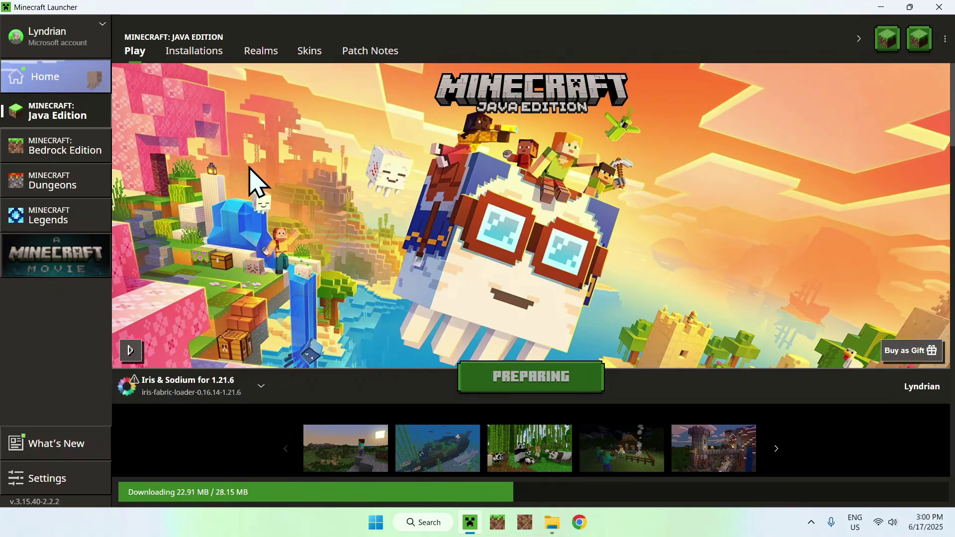
pyautogui.hotkey('alt', 'Tab')
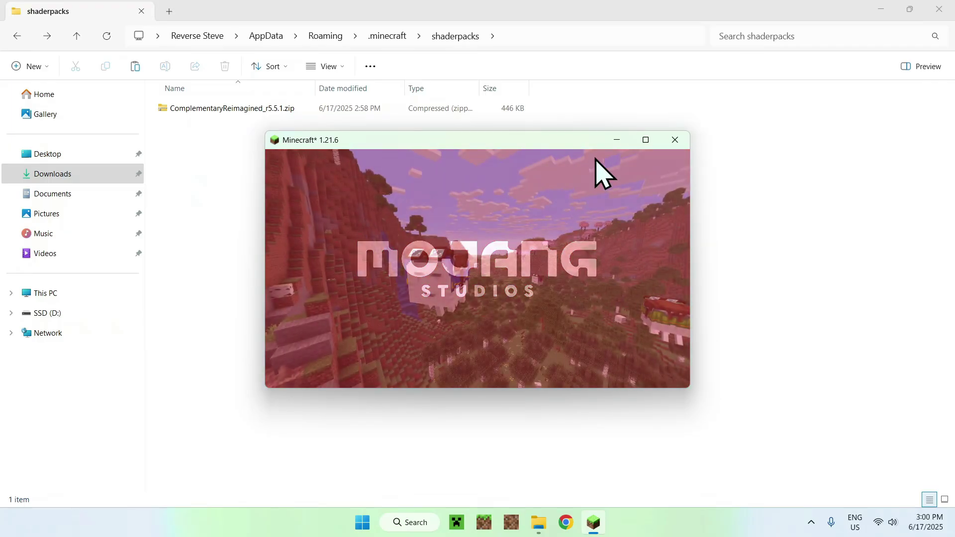
pyautogui.click(645, 141)
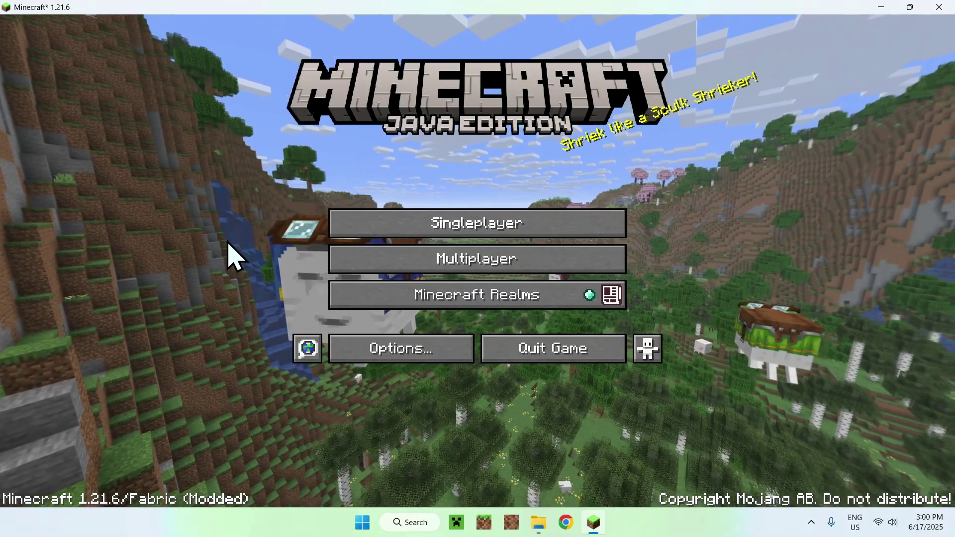
# Load an existing singleplayer world and move forward through the landscape.
pyautogui.click(491, 228)
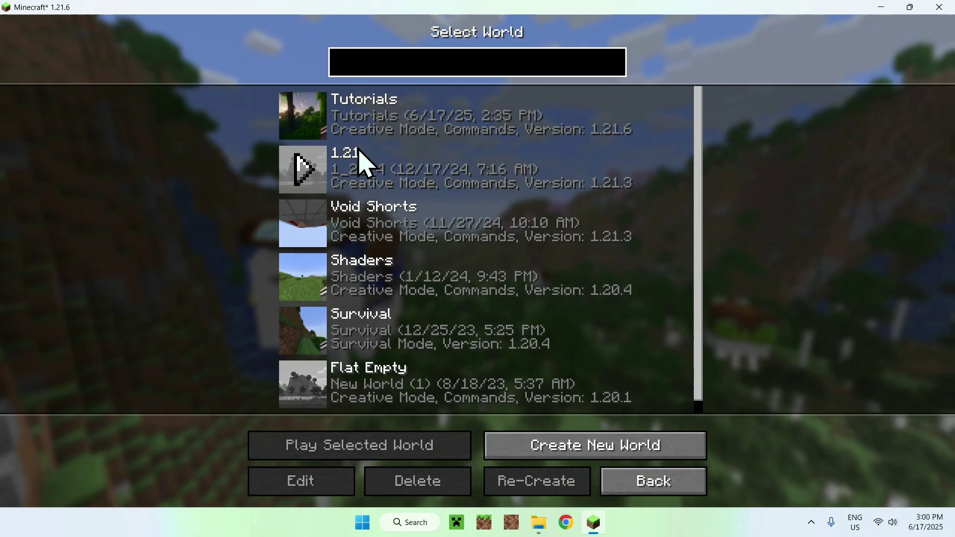
pyautogui.doubleClick(359, 149)
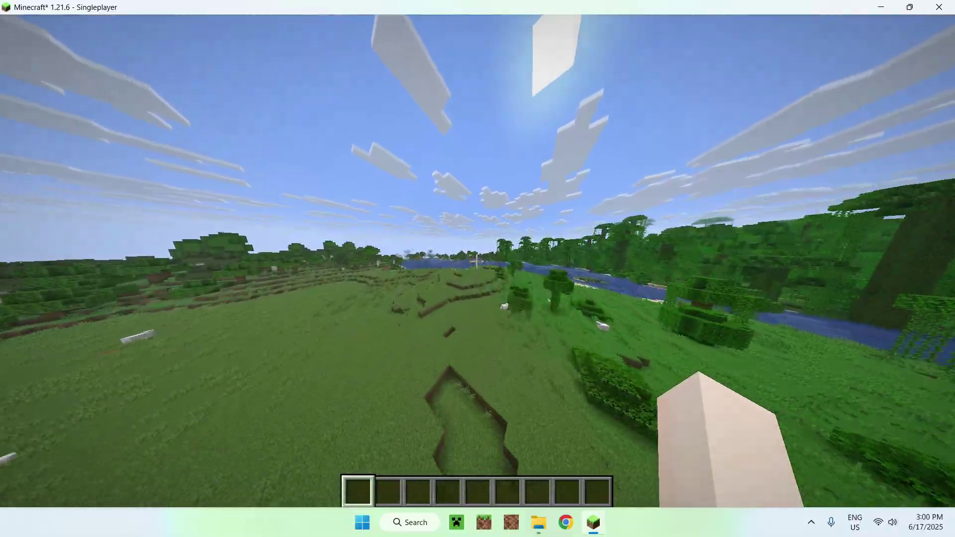
pyautogui.press('w')
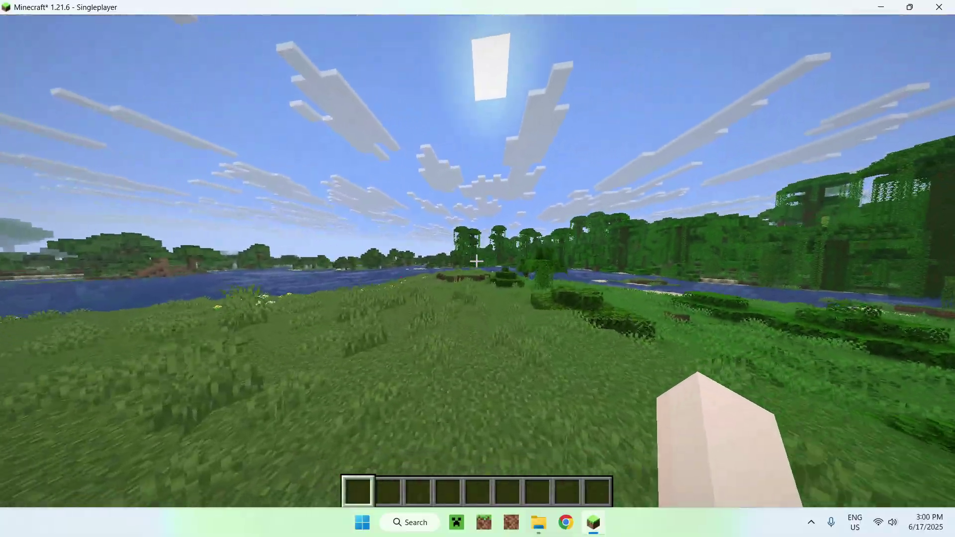
# Select and apply the ComplementaryReimagined_r5.5.1.zip shader pack in the video settings, and return to the world.
pyautogui.press('Escape')
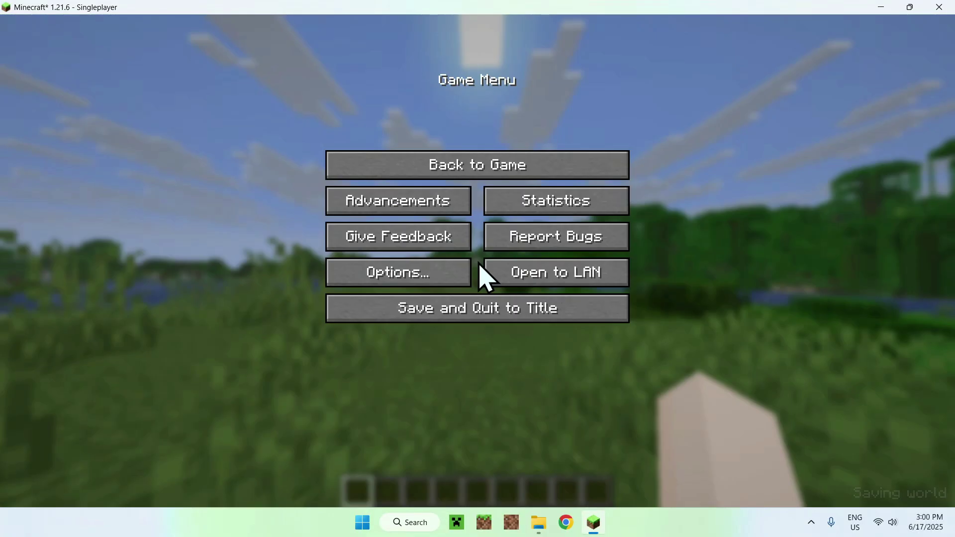
pyautogui.click(408, 288)
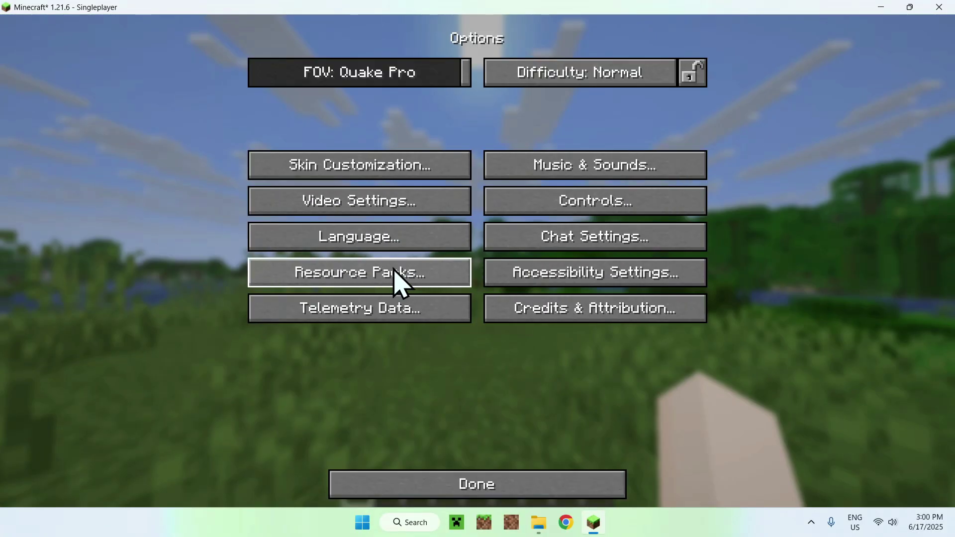
pyautogui.click(358, 214)
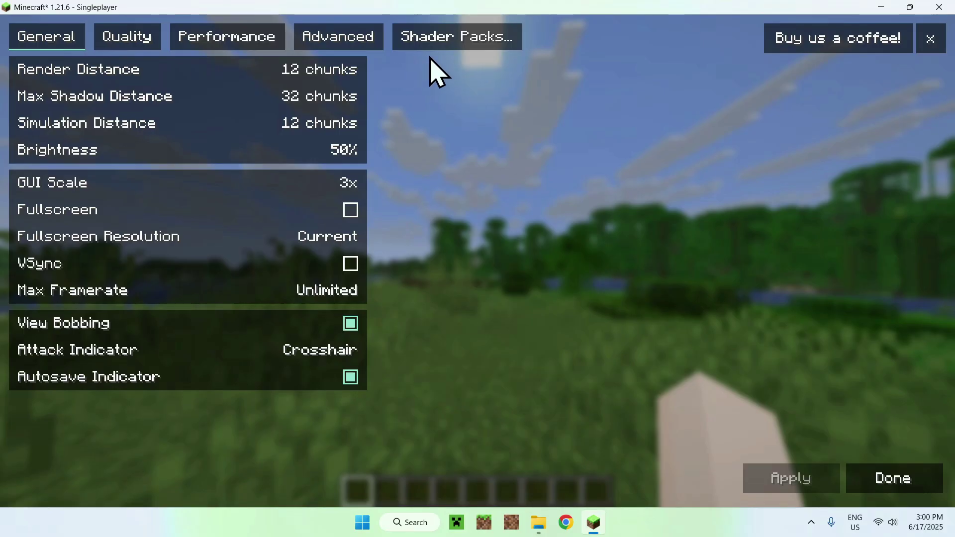
pyautogui.click(450, 44)
pyautogui.click(473, 117)
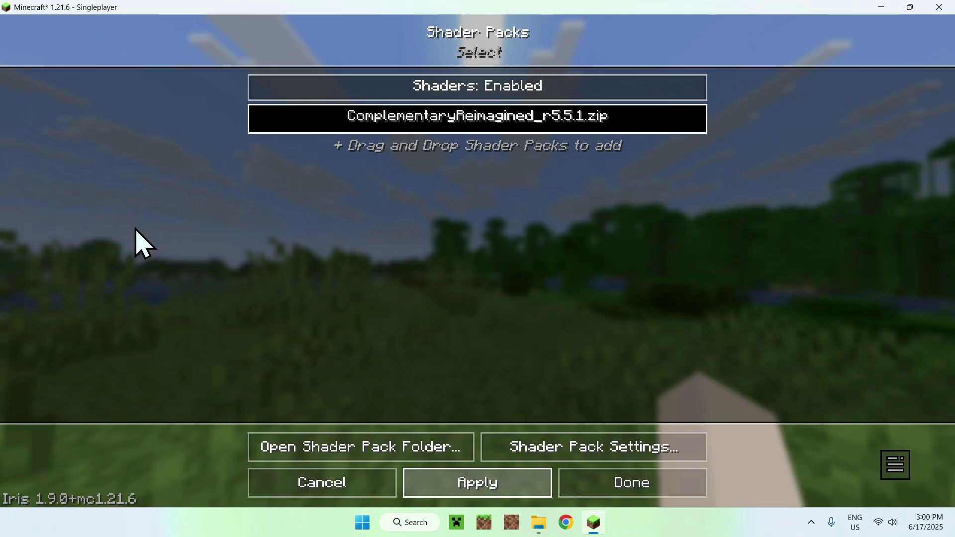
pyautogui.press('Escape')
pyautogui.press('Escape')
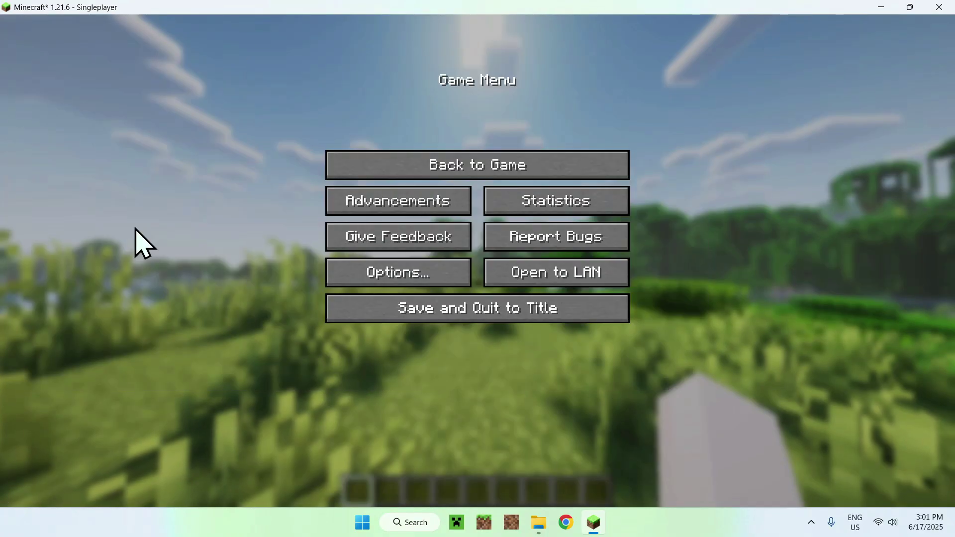
pyautogui.press('Escape')
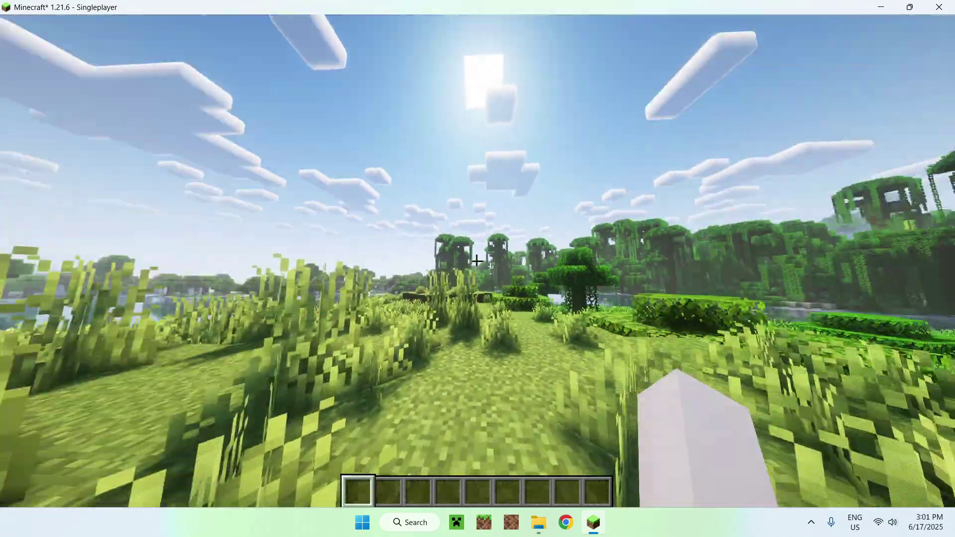